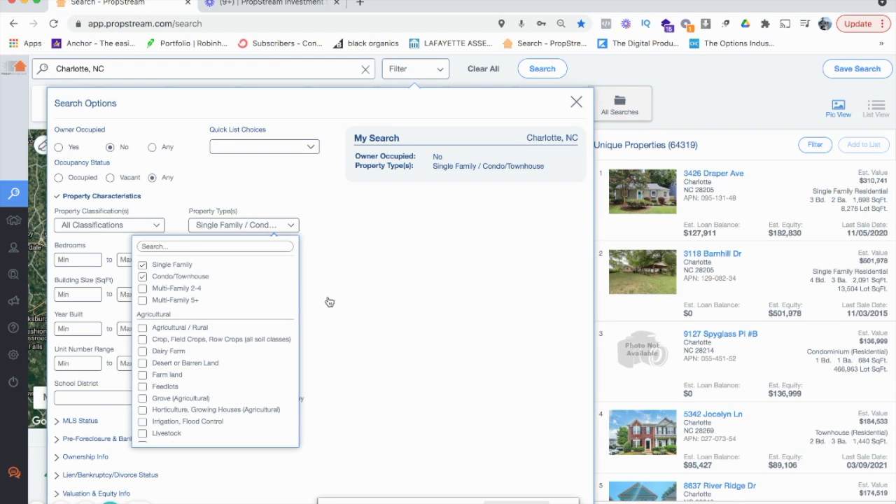
Step: Add Multi-Family 2-4 to the property types and limit the search to properties that are not on the market
{"action": "left_click", "coordinate": [183, 290]}
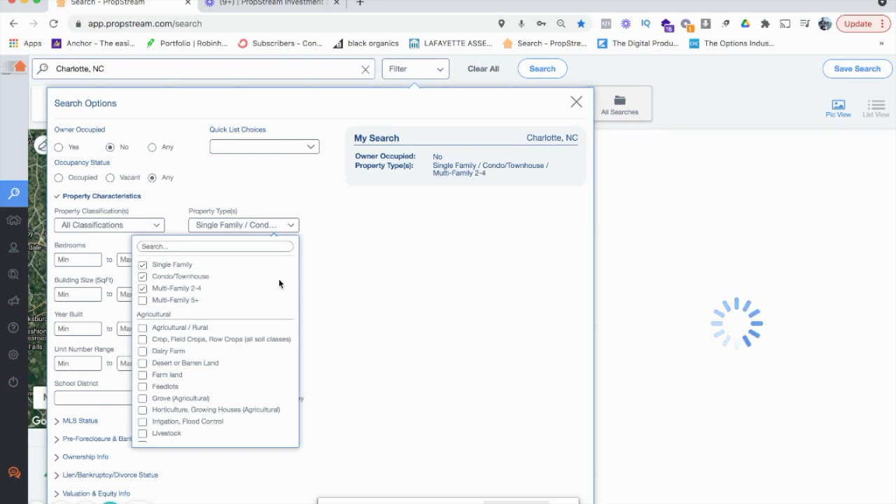
{"action": "left_click", "coordinate": [323, 287]}
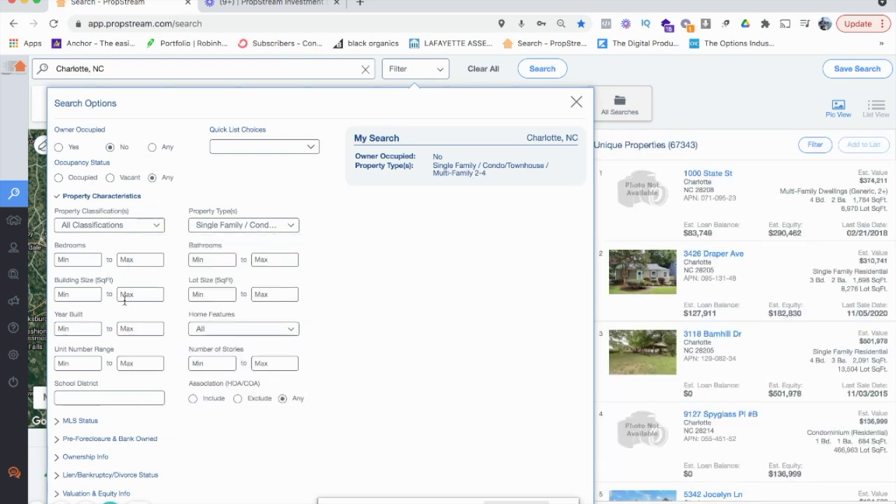
{"action": "left_click", "coordinate": [81, 421]}
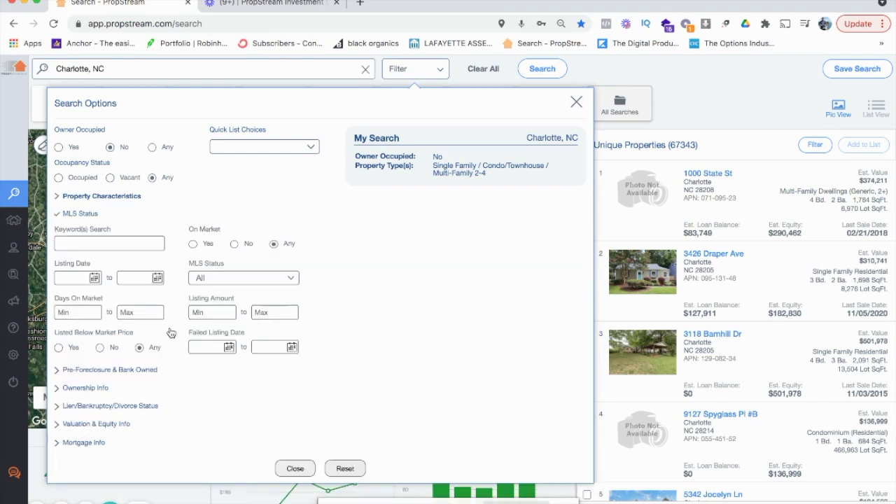
{"action": "left_click", "coordinate": [234, 244]}
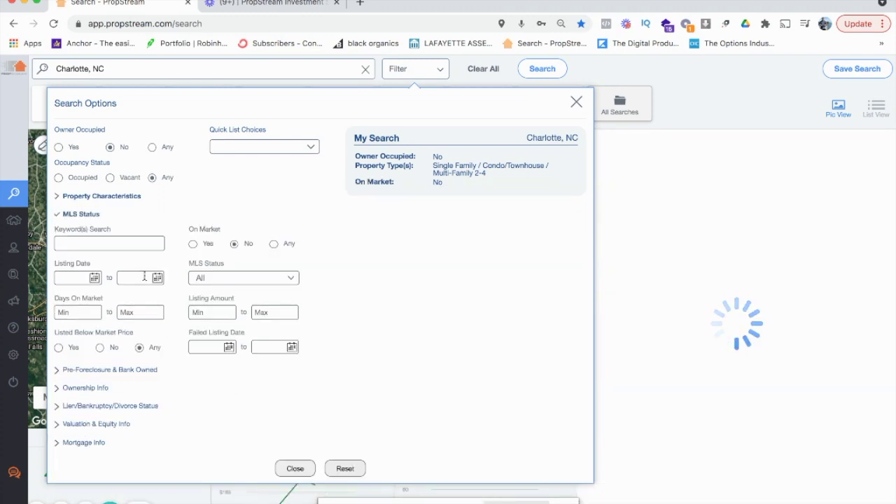
Step: Set the minimum years of ownership to 5 and the minimum number of properties owned to 3
{"action": "left_click", "coordinate": [92, 388]}
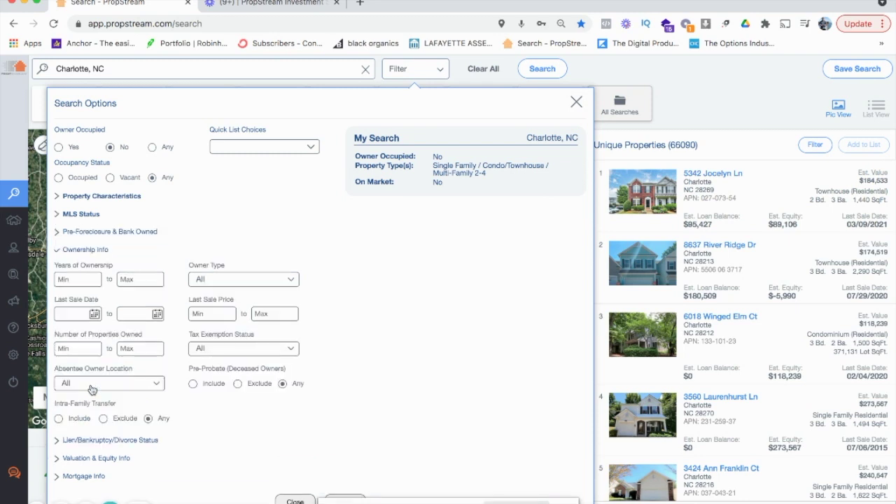
{"action": "left_click", "coordinate": [84, 279]}
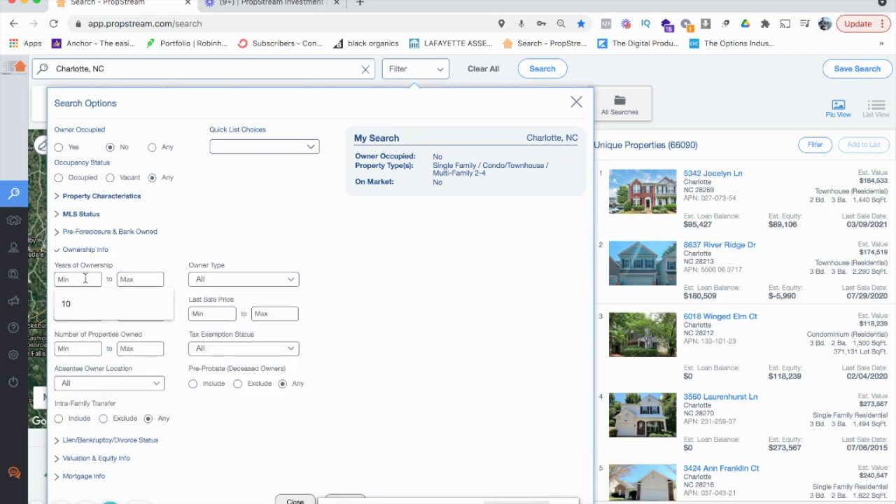
{"action": "type", "text": "5"}
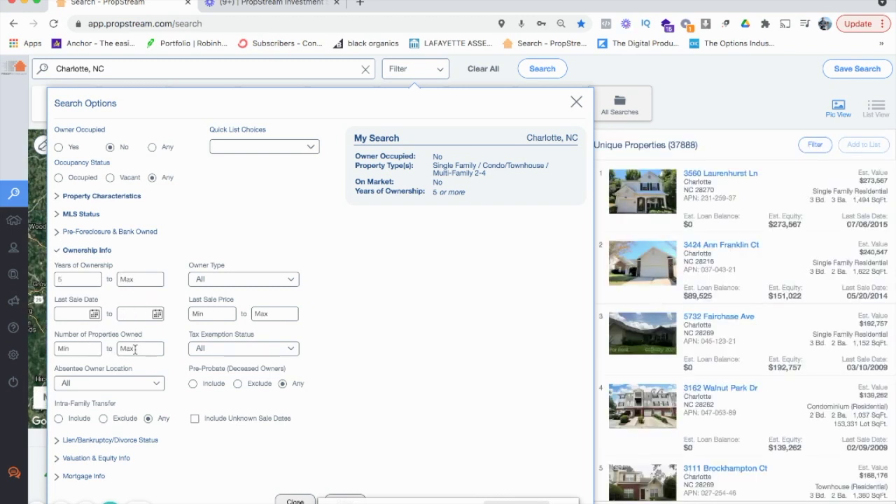
{"action": "left_click", "coordinate": [89, 348]}
{"action": "type", "text": "3"}
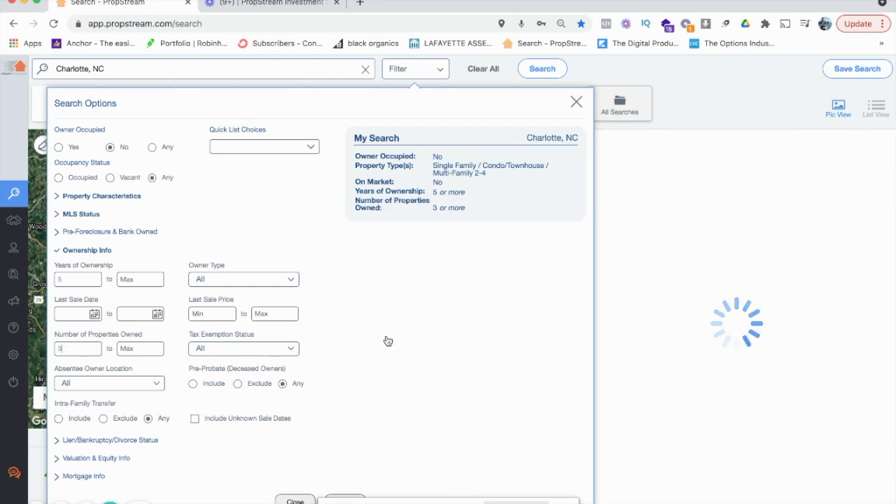
Step: Restrict the owner type in the ownership criteria to Individual
{"action": "left_click", "coordinate": [282, 280]}
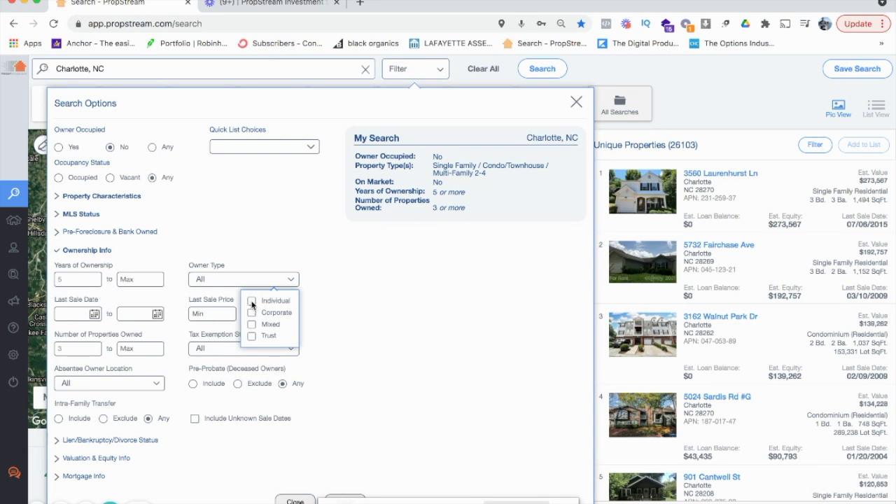
{"action": "left_click", "coordinate": [252, 302]}
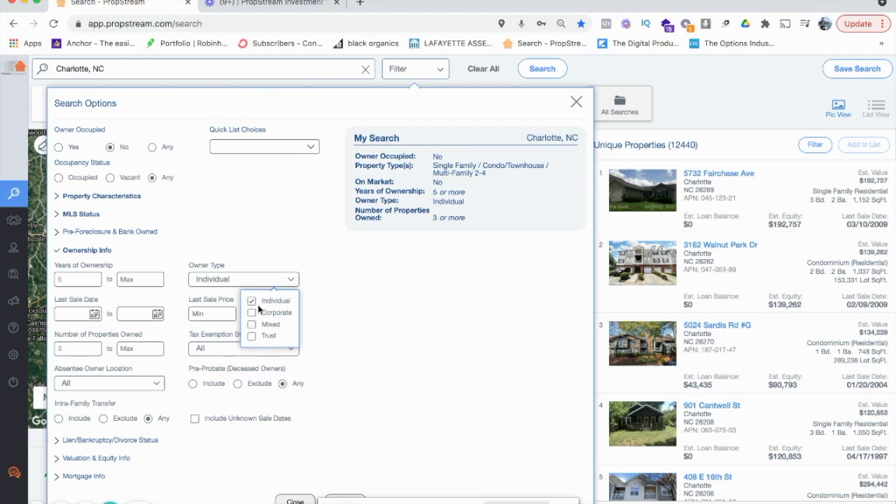
{"action": "left_click", "coordinate": [311, 315]}
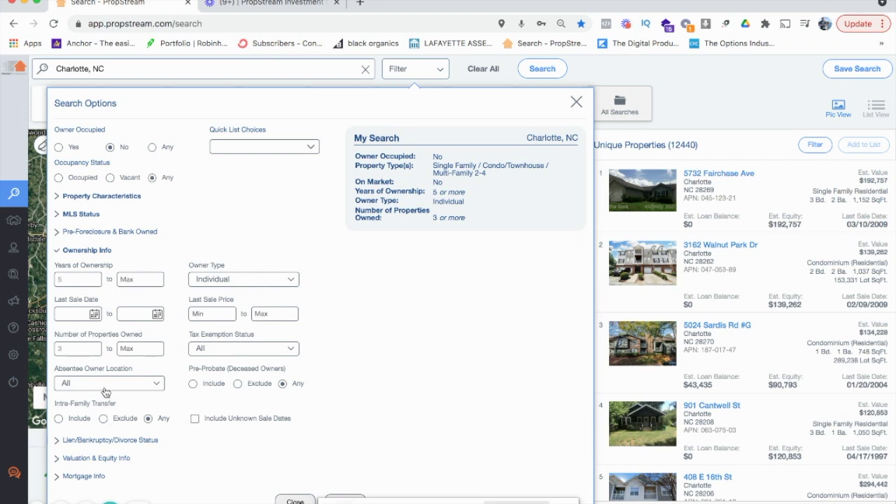
Step: Try Tax Lien and Utility Lien as specific lien type filters, clearing each one again
{"action": "left_click", "coordinate": [104, 441]}
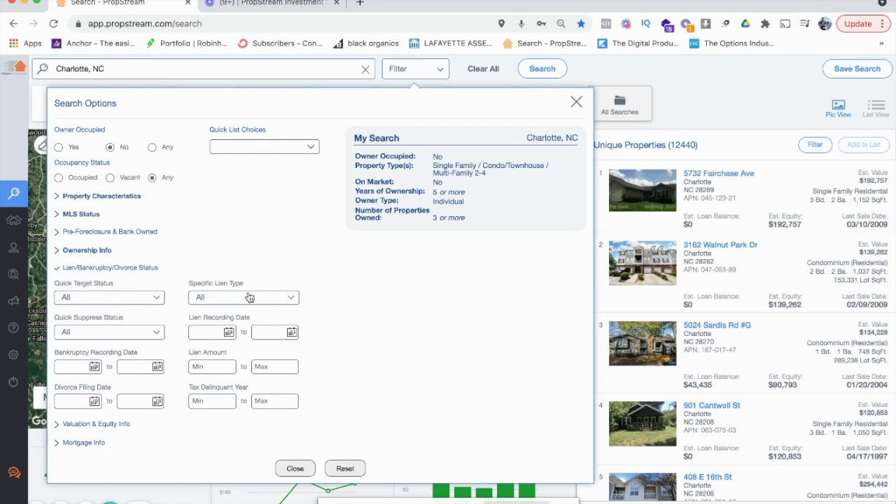
{"action": "left_click", "coordinate": [208, 302]}
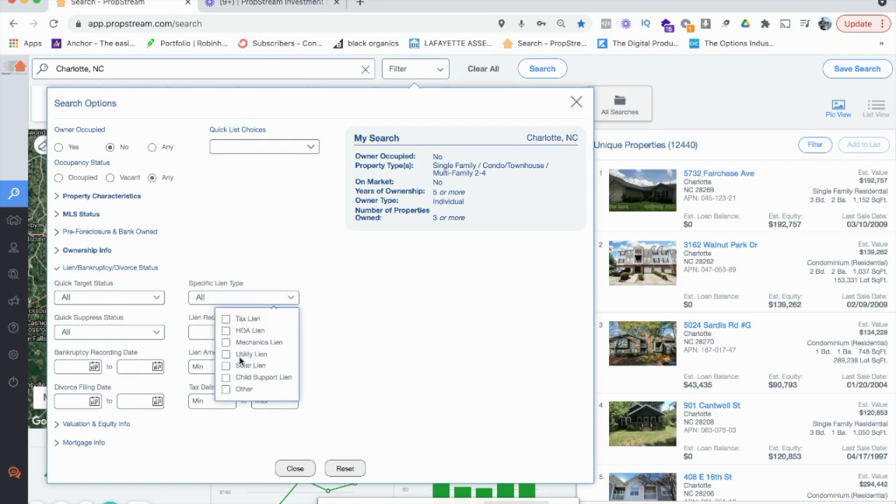
{"action": "left_click", "coordinate": [226, 319]}
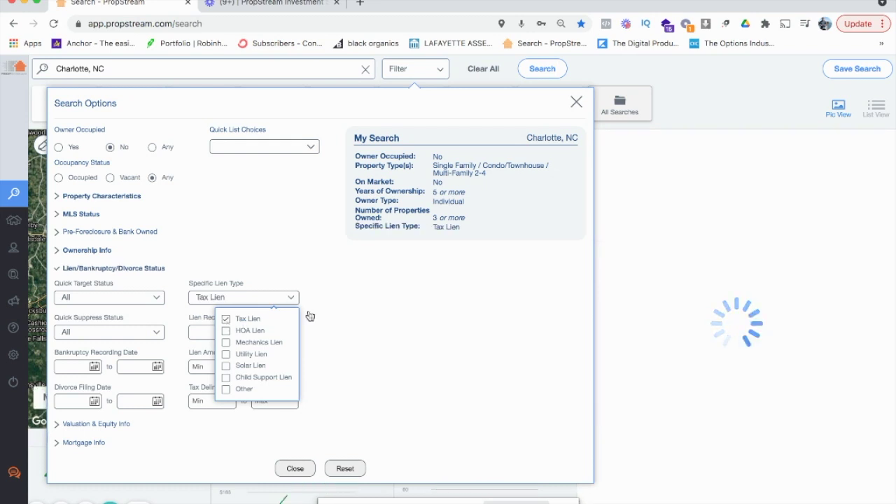
{"action": "left_click", "coordinate": [225, 319]}
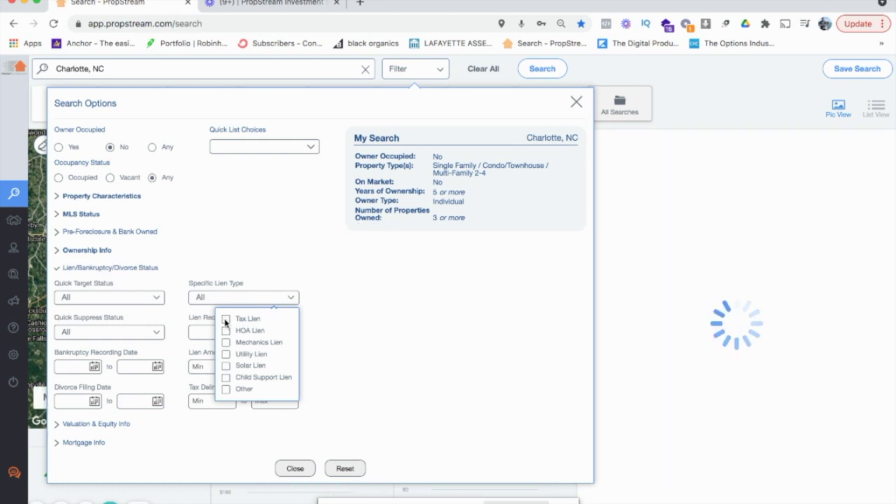
{"action": "left_click", "coordinate": [226, 354]}
{"action": "left_click", "coordinate": [226, 354]}
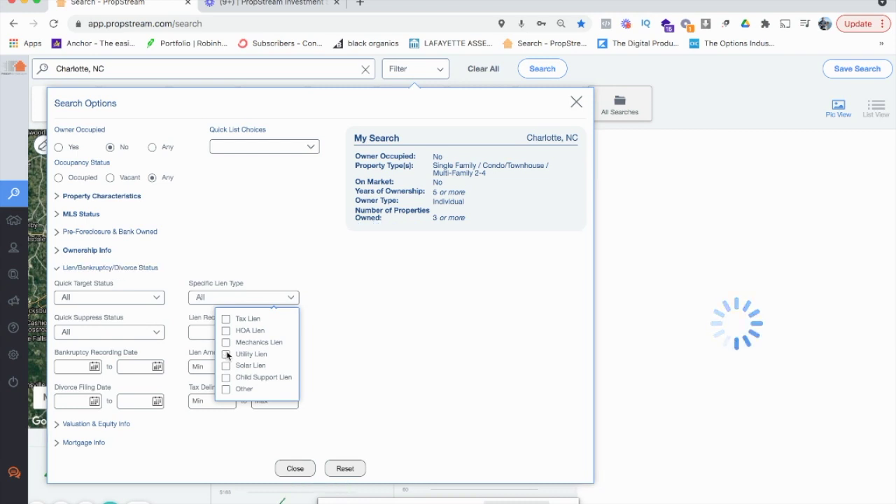
{"action": "left_click", "coordinate": [350, 301]}
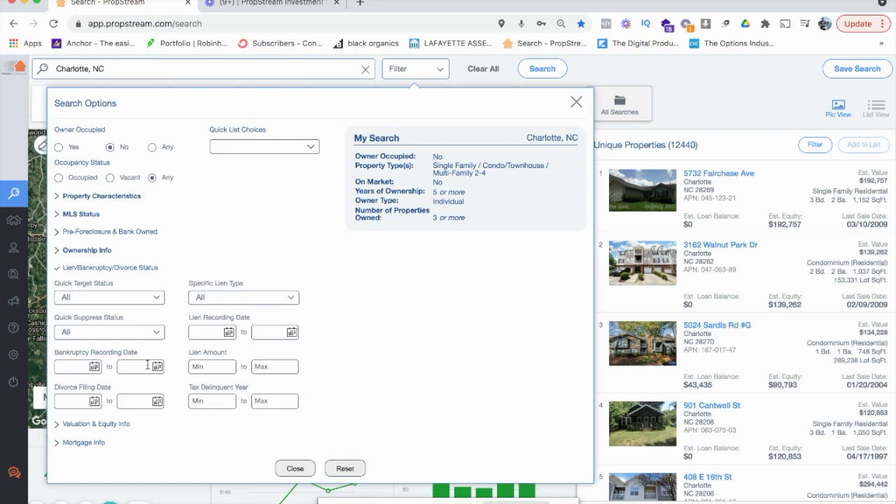
Step: Set Free & Clear to Include in the mortgage criteria
{"action": "left_click", "coordinate": [102, 424]}
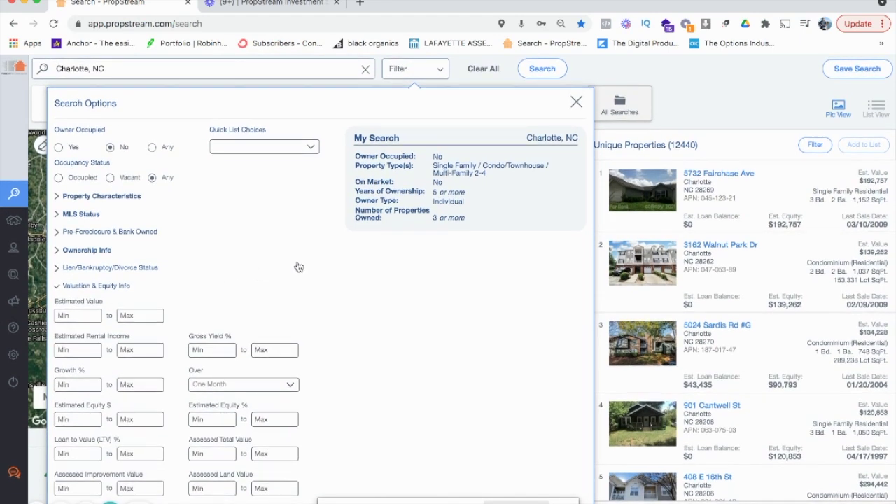
{"action": "scroll", "coordinate": [692, 277], "scroll_direction": "down", "scroll_amount": 2}
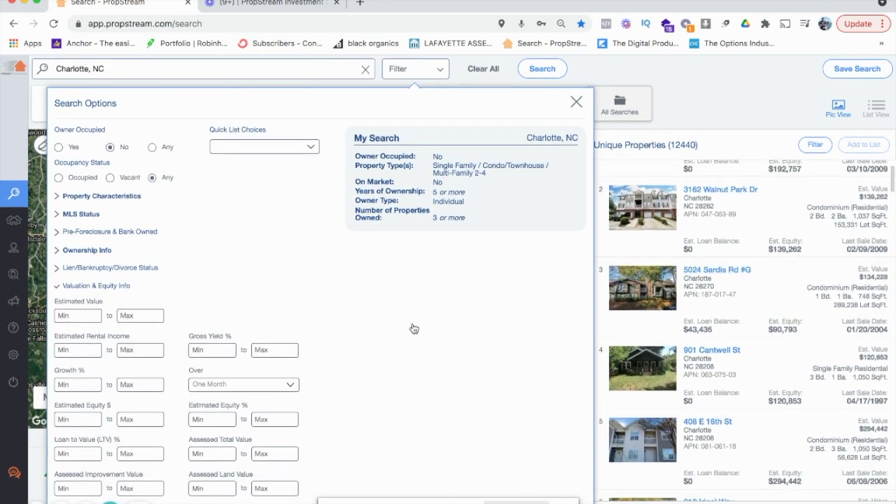
{"action": "left_click", "coordinate": [83, 237]}
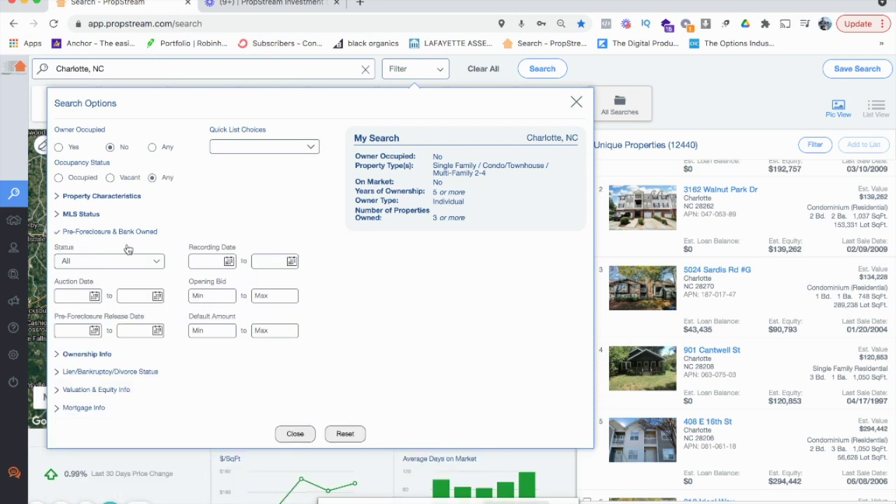
{"action": "left_click", "coordinate": [84, 408]}
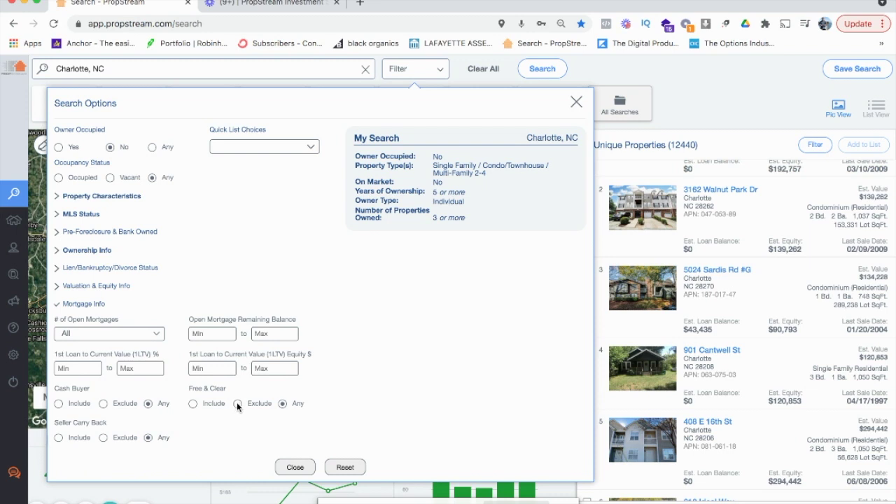
{"action": "left_click", "coordinate": [192, 404]}
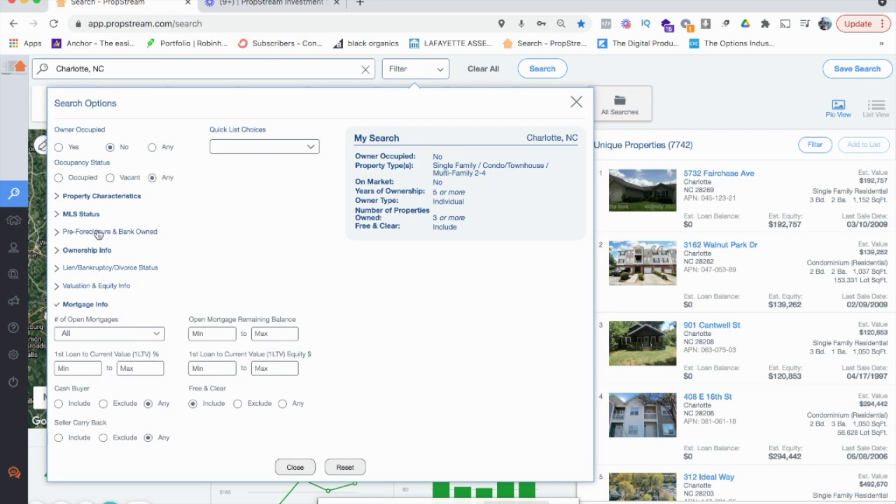
Step: Remove Multi-Family 2-4 and Condo/Townhouse from the property types, keeping only Single Family
{"action": "left_click", "coordinate": [117, 197]}
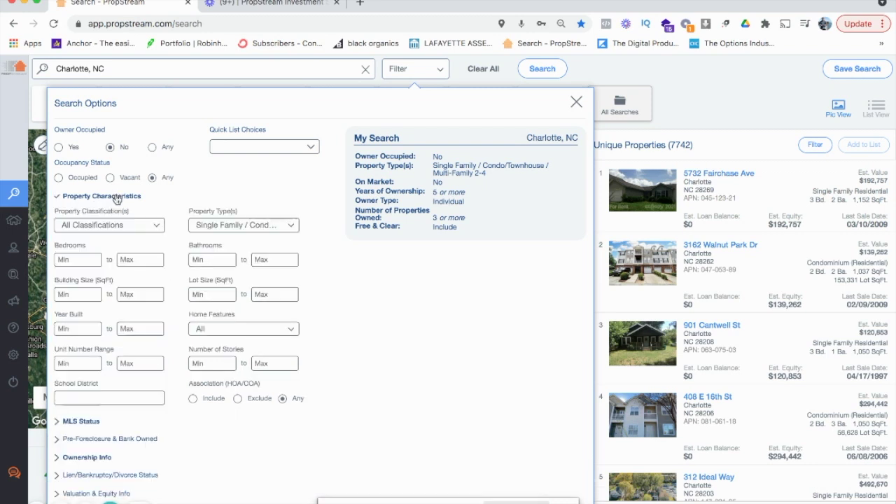
{"action": "left_click", "coordinate": [256, 226]}
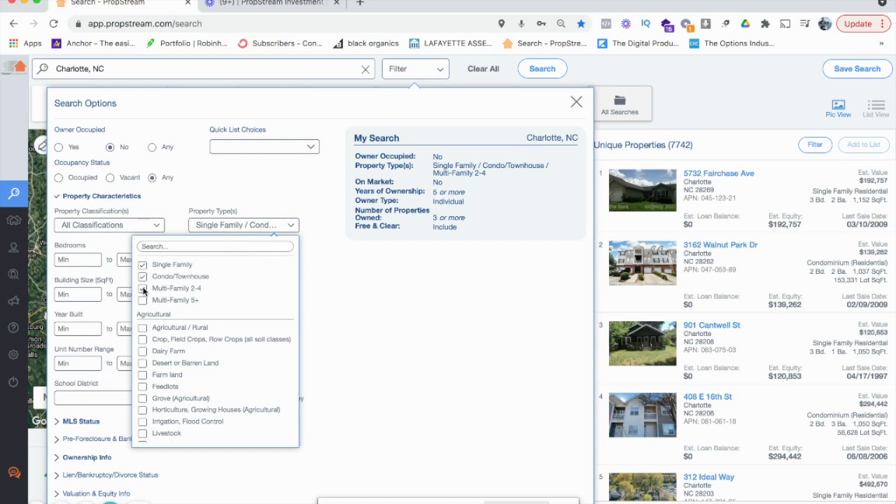
{"action": "left_click", "coordinate": [143, 288]}
{"action": "left_click", "coordinate": [143, 277]}
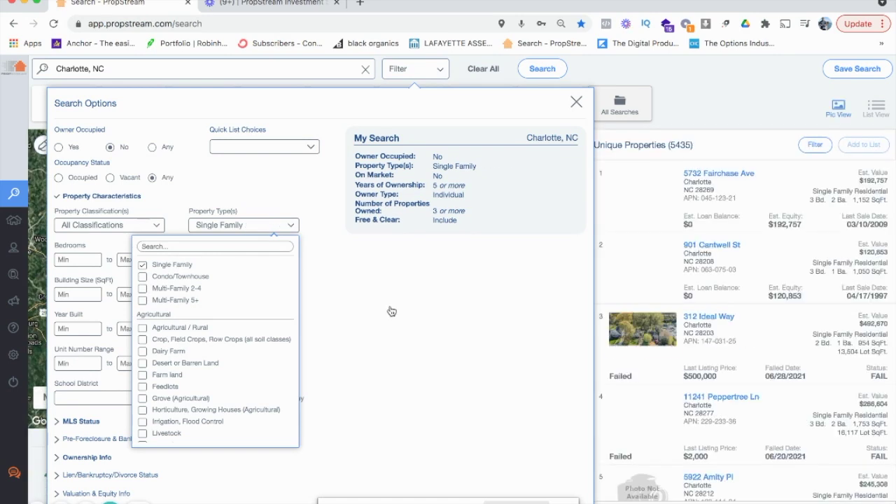
{"action": "left_click", "coordinate": [391, 310]}
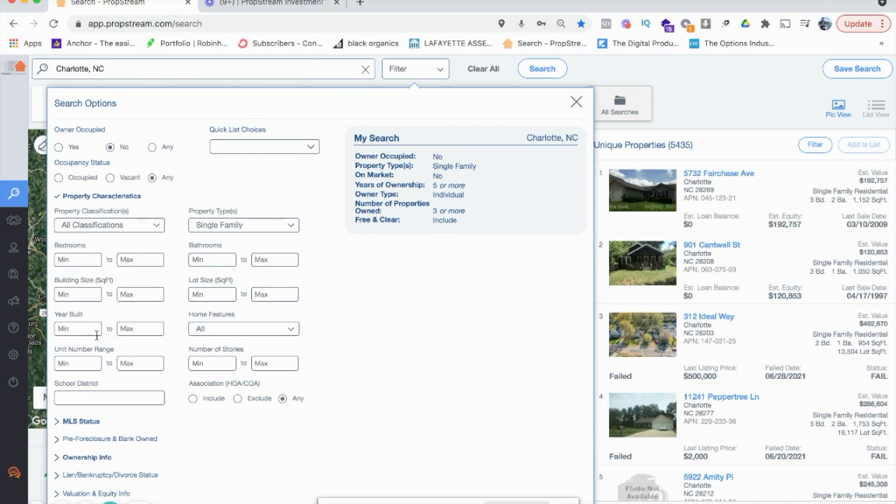
Step: Raise the minimum years of ownership to 10 in the ownership criteria
{"action": "left_click", "coordinate": [114, 439]}
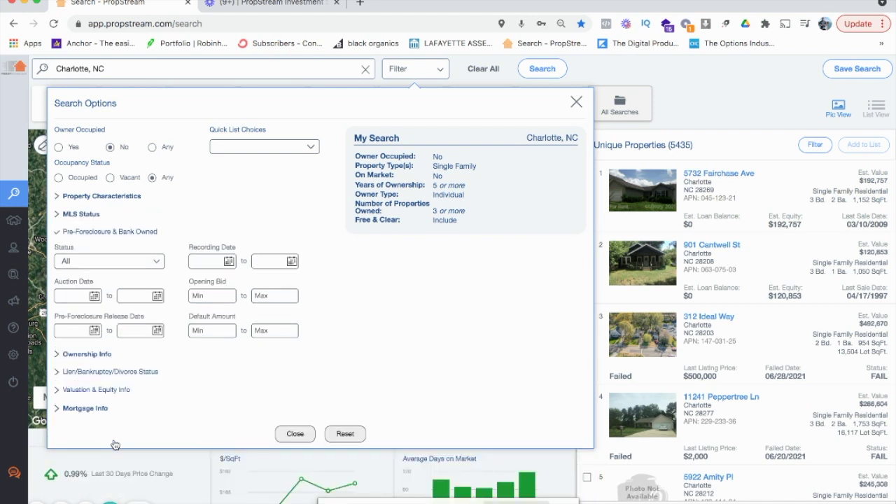
{"action": "left_click", "coordinate": [95, 358]}
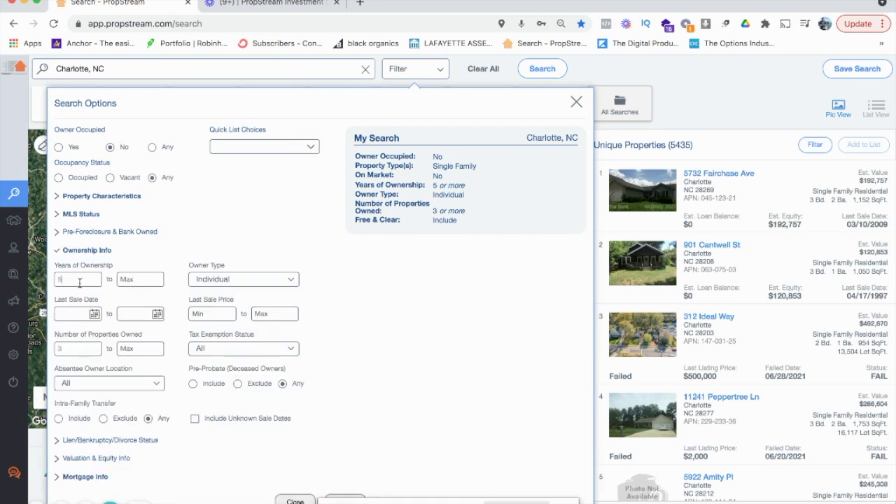
{"action": "key", "text": "BackSpace"}
{"action": "type", "text": "10"}
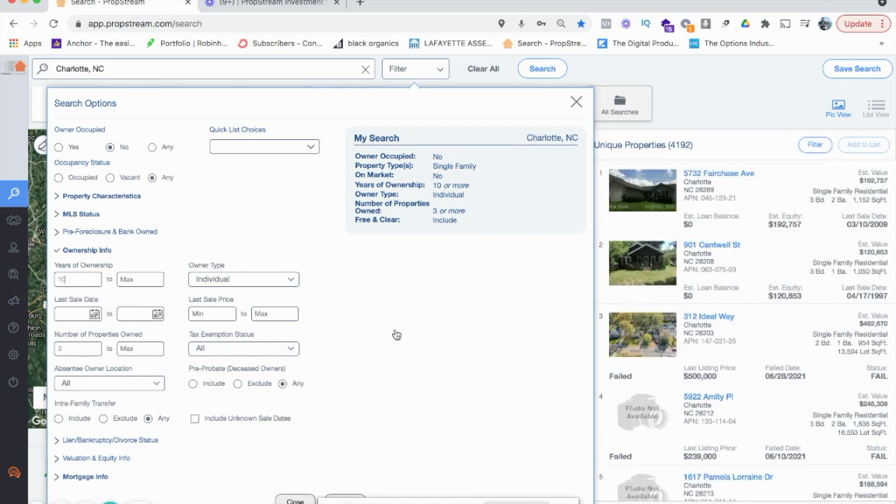
Step: Try the search without the Individual owner type filter and reselect Individual
{"action": "left_click", "coordinate": [258, 284]}
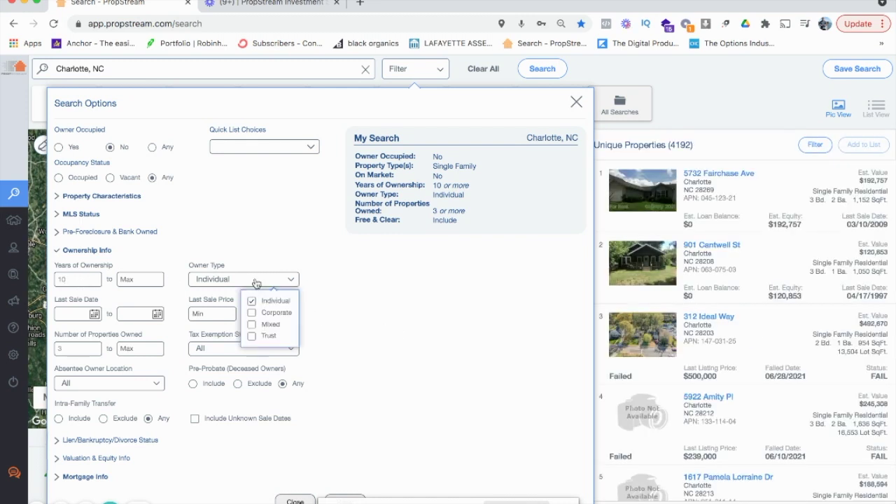
{"action": "left_click", "coordinate": [252, 301]}
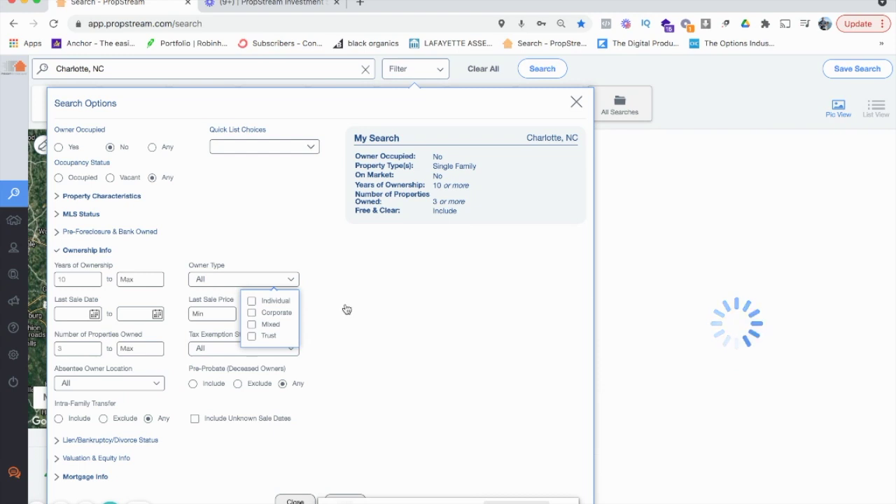
{"action": "left_click", "coordinate": [252, 301]}
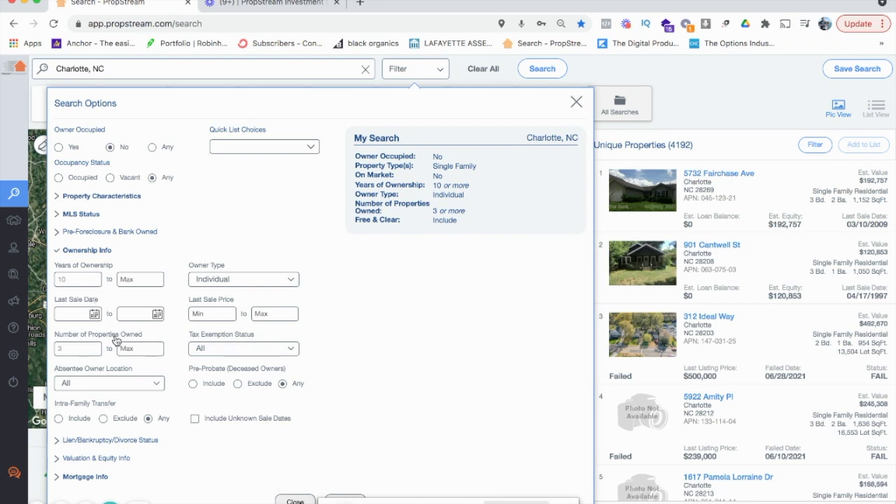
Step: Limit the absentee owner location to Out of State
{"action": "left_click", "coordinate": [154, 385]}
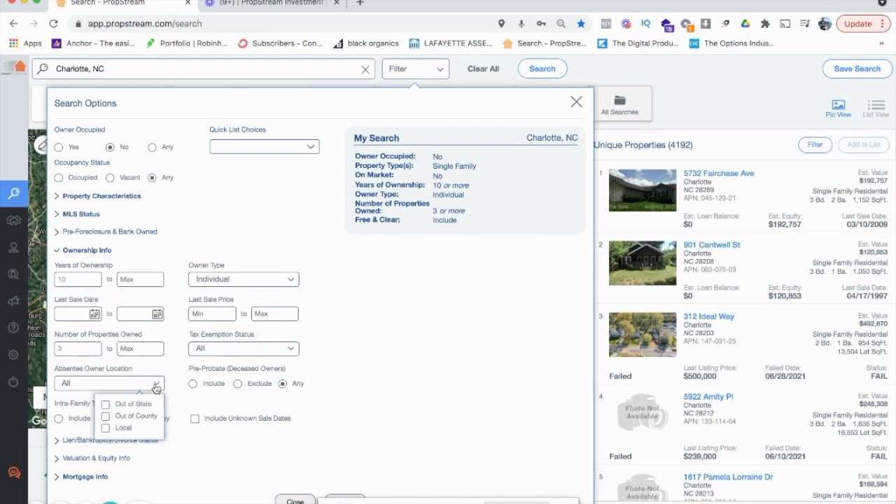
{"action": "left_click", "coordinate": [106, 406]}
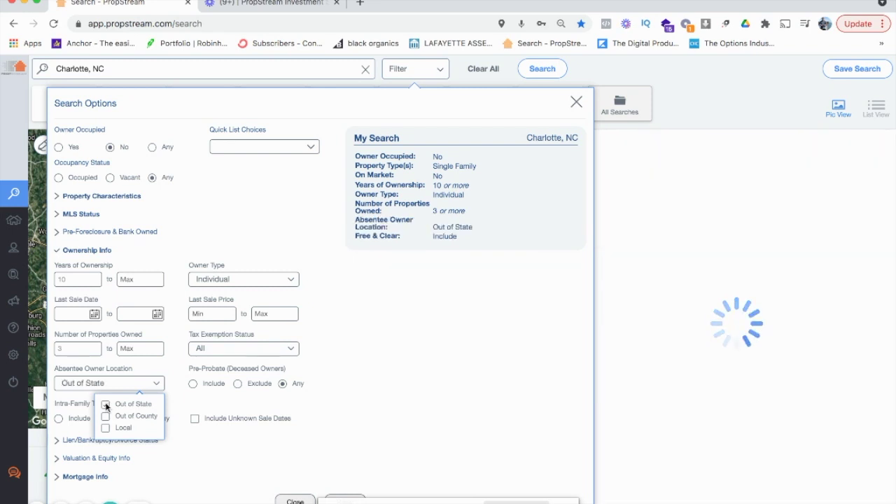
{"action": "left_click", "coordinate": [356, 341]}
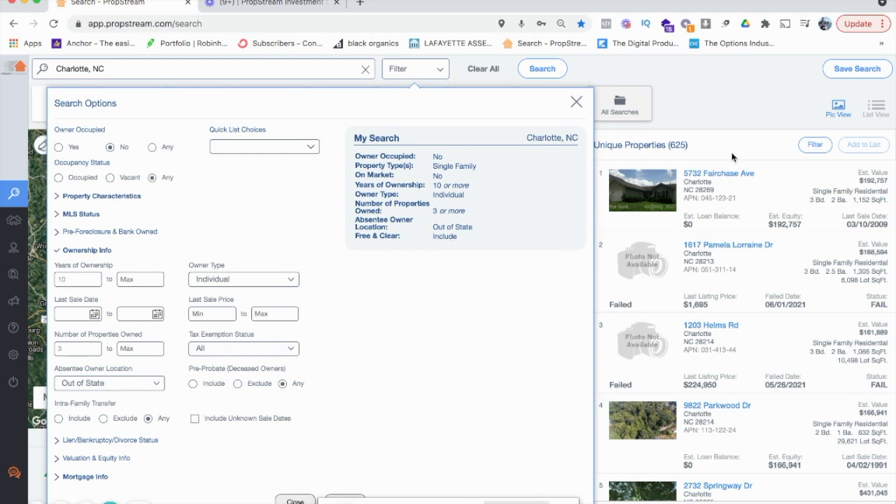
Step: Open the first property in the Charlotte results and review its MLS listing and cash sale details
{"action": "left_click", "coordinate": [745, 119]}
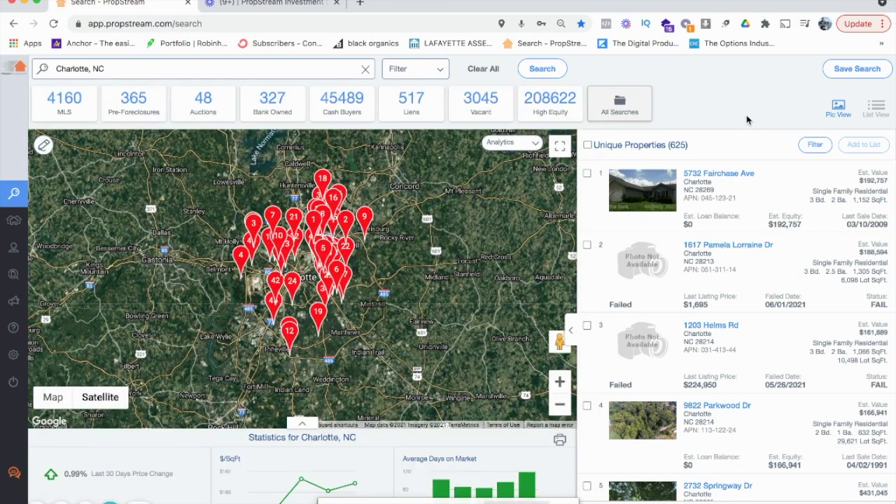
{"action": "left_click", "coordinate": [719, 174]}
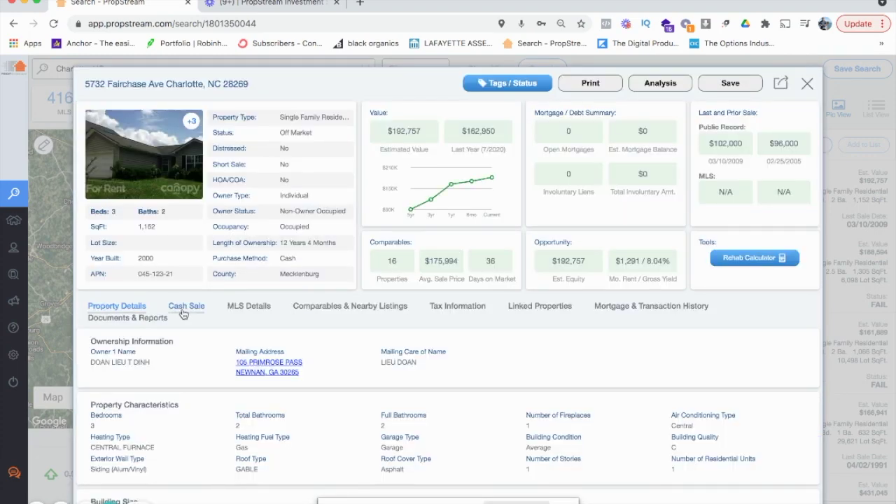
{"action": "left_click", "coordinate": [231, 312]}
{"action": "scroll", "coordinate": [230, 313], "scroll_direction": "down", "scroll_amount": 2}
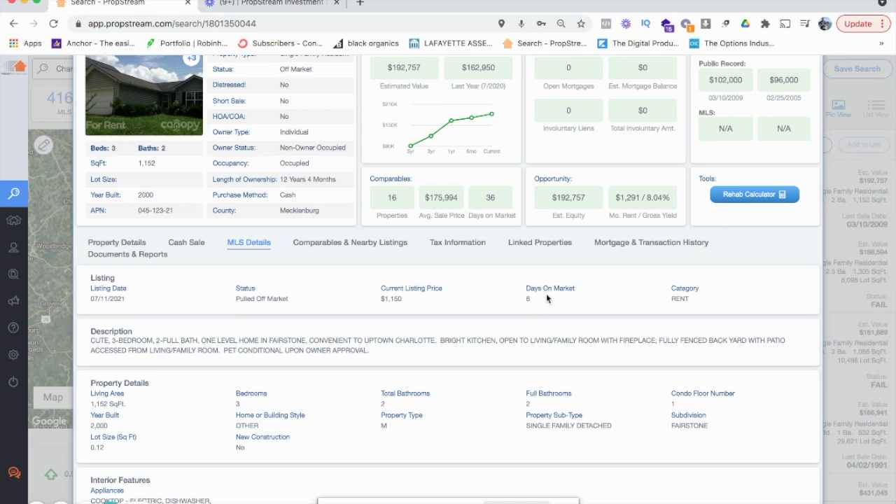
{"action": "left_click", "coordinate": [198, 243]}
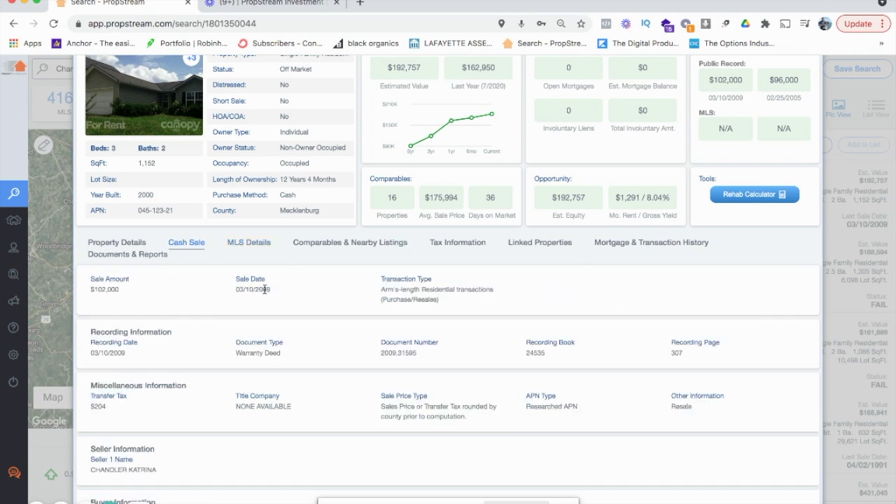
Step: Examine the first property's linked properties and ownership information, and close its record
{"action": "left_click", "coordinate": [531, 241]}
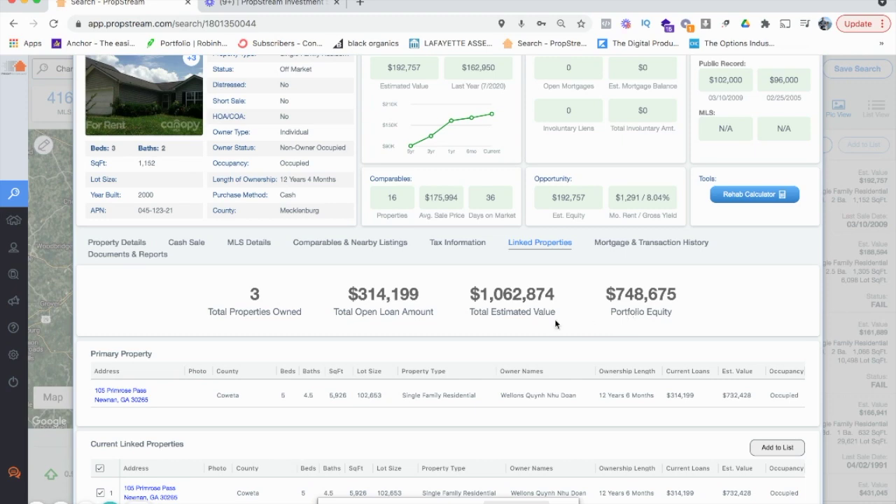
{"action": "scroll", "coordinate": [494, 323], "scroll_direction": "down", "scroll_amount": 3}
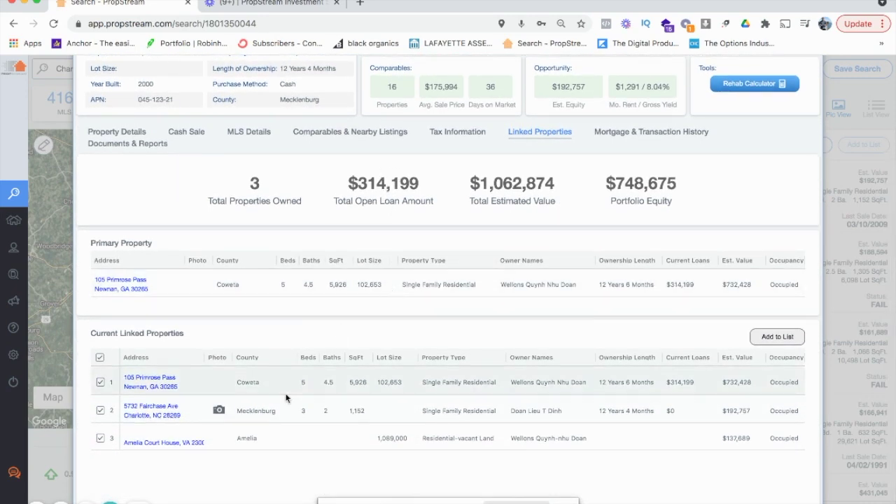
{"action": "scroll", "coordinate": [286, 398], "scroll_direction": "up", "scroll_amount": 1}
{"action": "scroll", "coordinate": [286, 398], "scroll_direction": "up", "scroll_amount": 4}
{"action": "scroll", "coordinate": [286, 398], "scroll_direction": "down", "scroll_amount": 3}
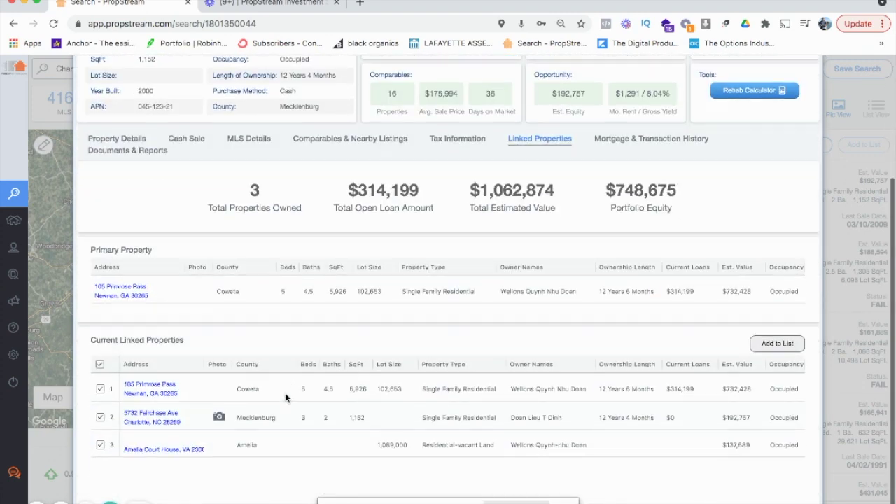
{"action": "scroll", "coordinate": [286, 397], "scroll_direction": "up", "scroll_amount": 2}
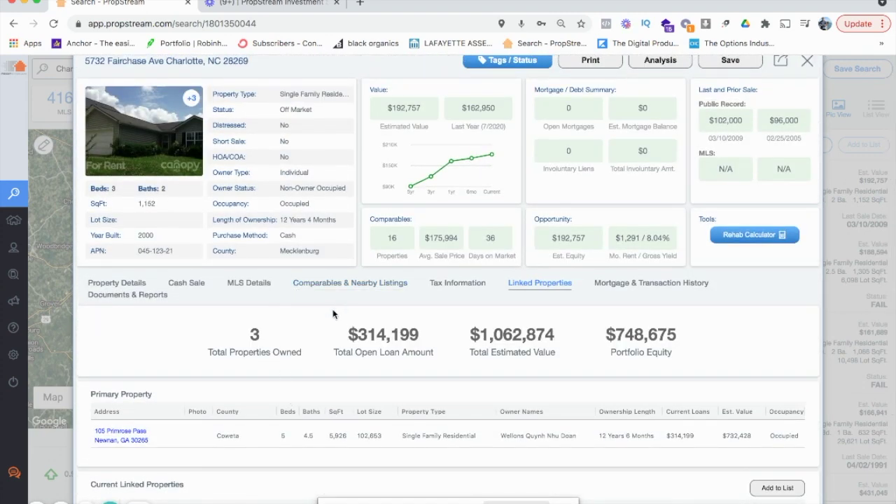
{"action": "left_click", "coordinate": [134, 283]}
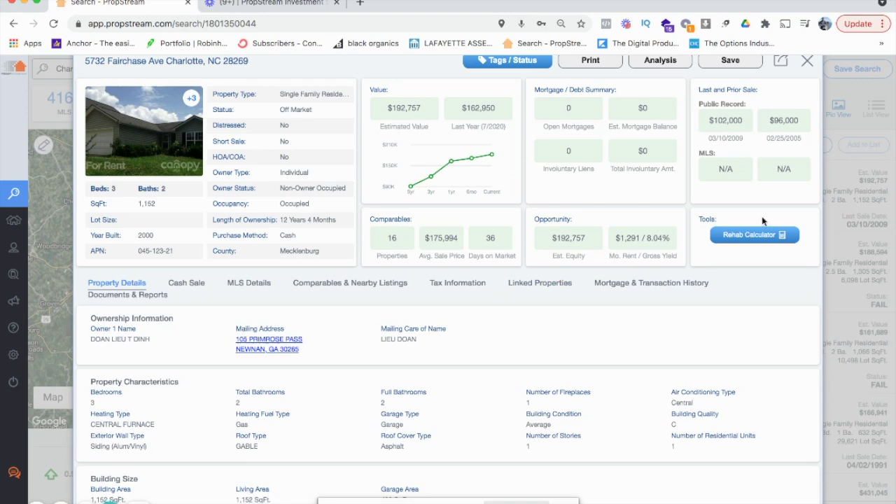
{"action": "left_click", "coordinate": [807, 61]}
Step: Open the fifth property in the results, review its owner's linked properties and portfolio figures, and close the record
{"action": "scroll", "coordinate": [783, 318], "scroll_direction": "down", "scroll_amount": 4}
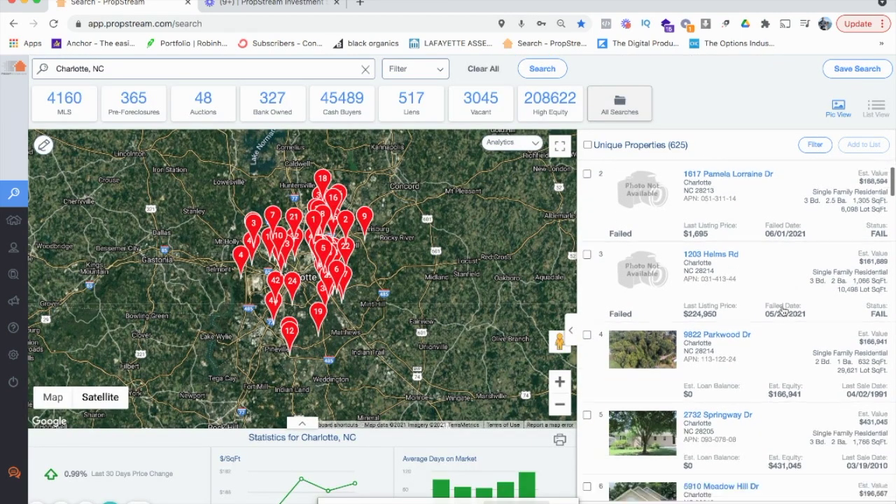
{"action": "left_click", "coordinate": [734, 377]}
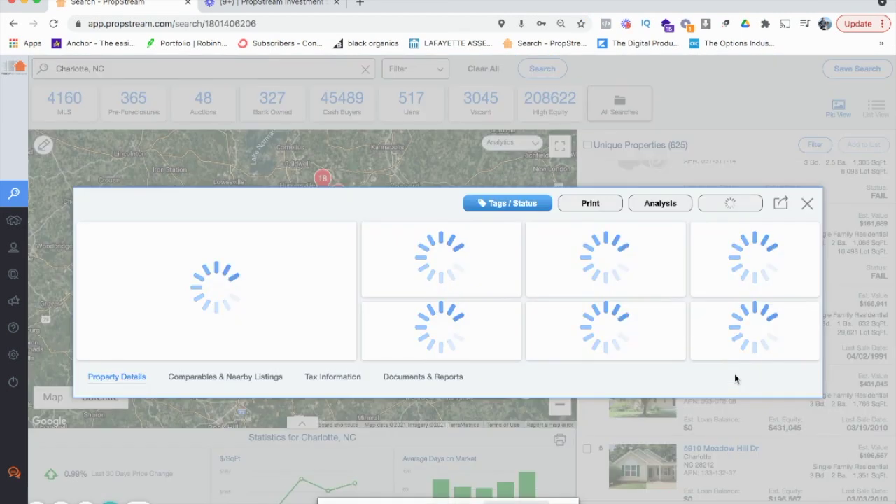
{"action": "scroll", "coordinate": [485, 262], "scroll_direction": "down", "scroll_amount": 2}
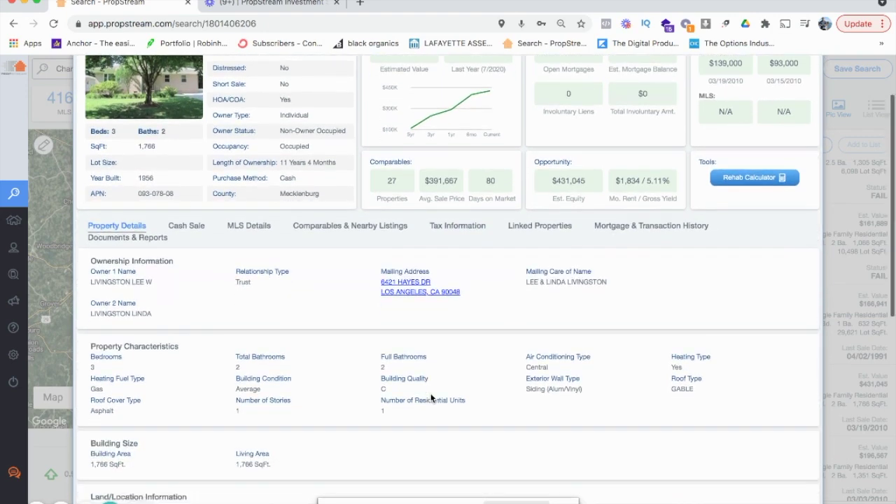
{"action": "left_click", "coordinate": [538, 226]}
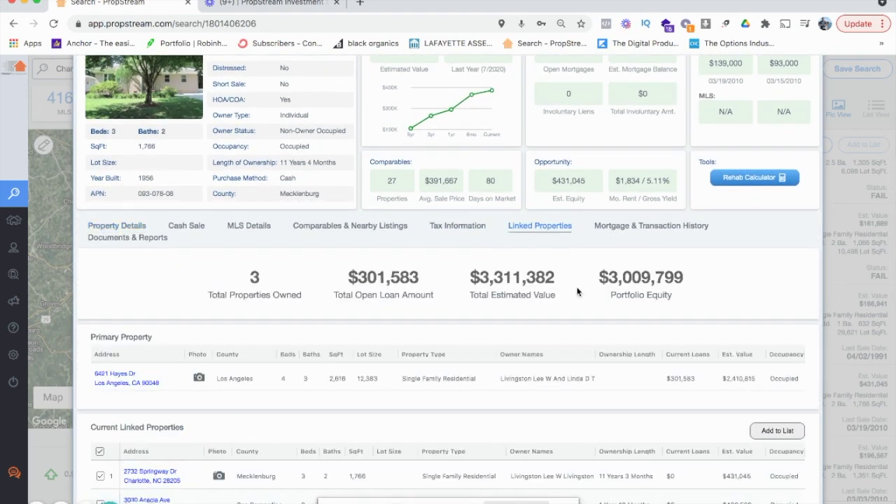
{"action": "scroll", "coordinate": [532, 327], "scroll_direction": "up", "scroll_amount": 2}
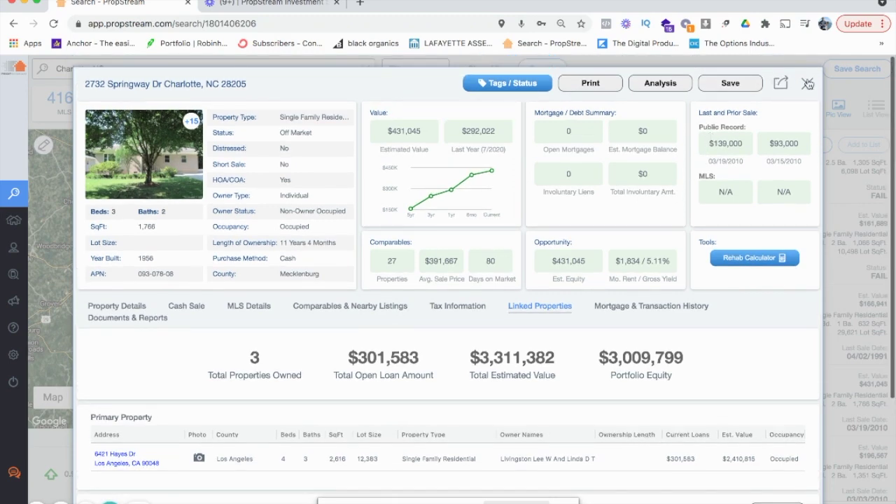
{"action": "left_click", "coordinate": [807, 61]}
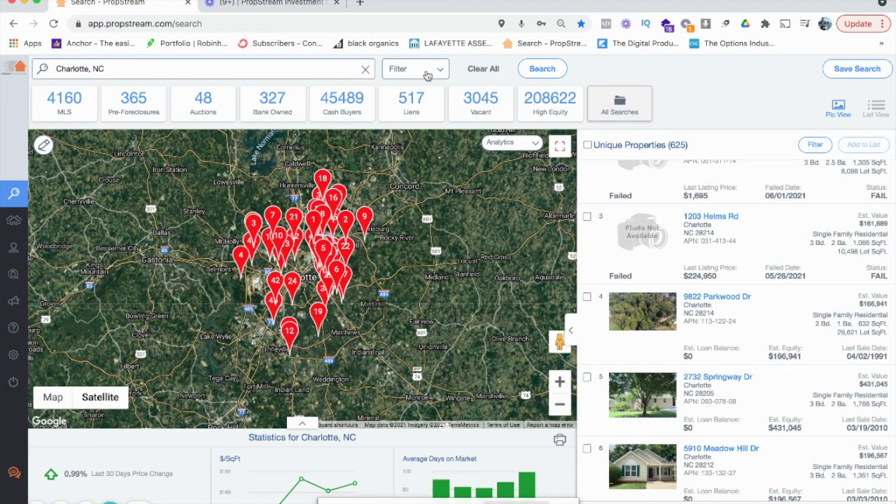
Step: Review the summary of the applied search filters and return to the start of the results list
{"action": "left_click", "coordinate": [428, 73]}
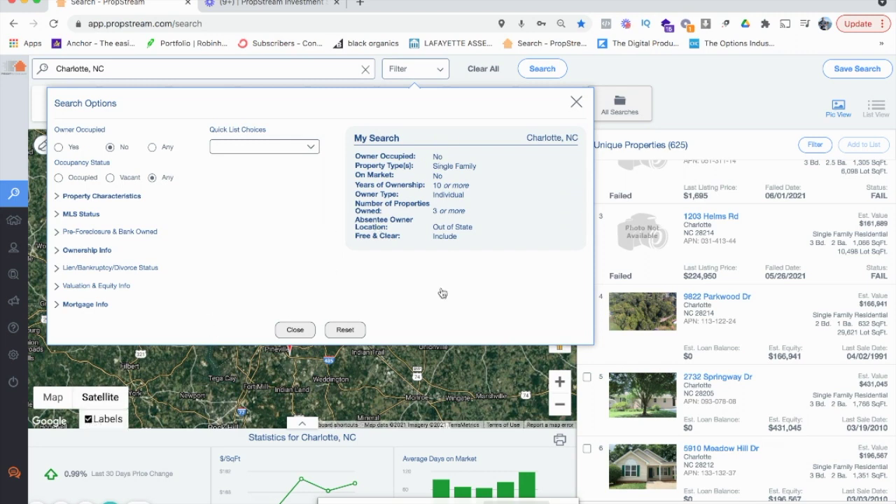
{"action": "left_click", "coordinate": [712, 76]}
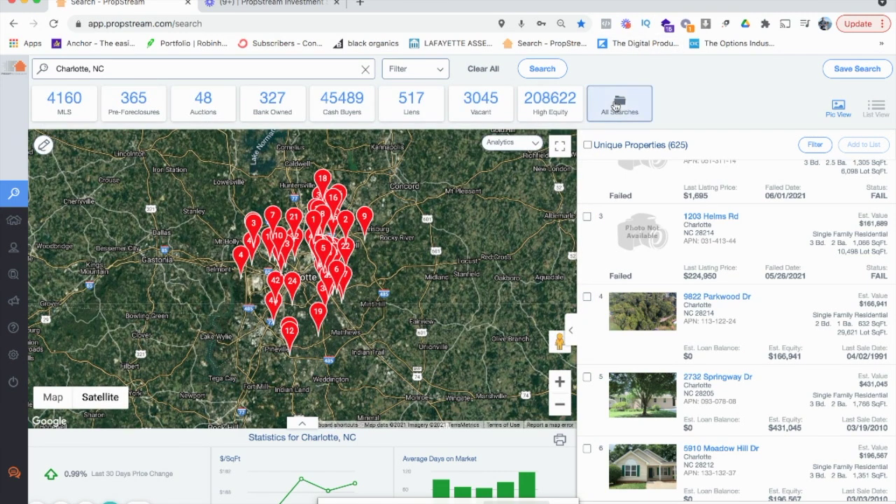
{"action": "scroll", "coordinate": [688, 166], "scroll_direction": "up", "scroll_amount": 2}
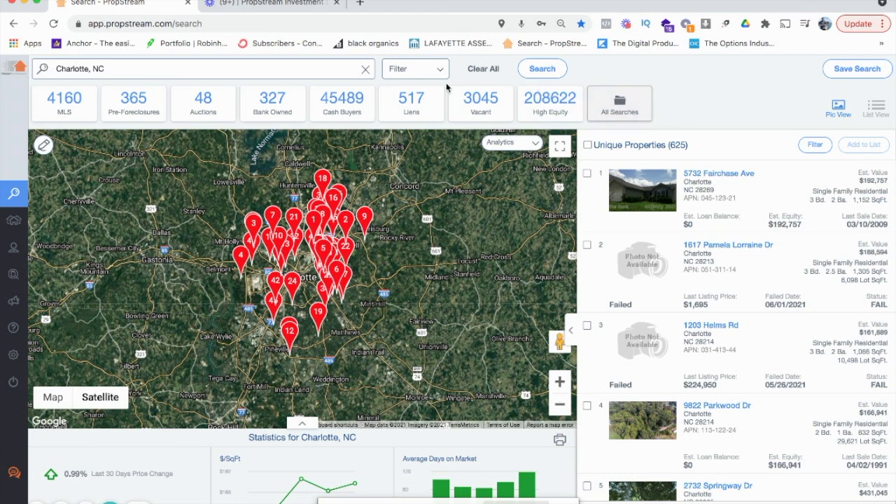